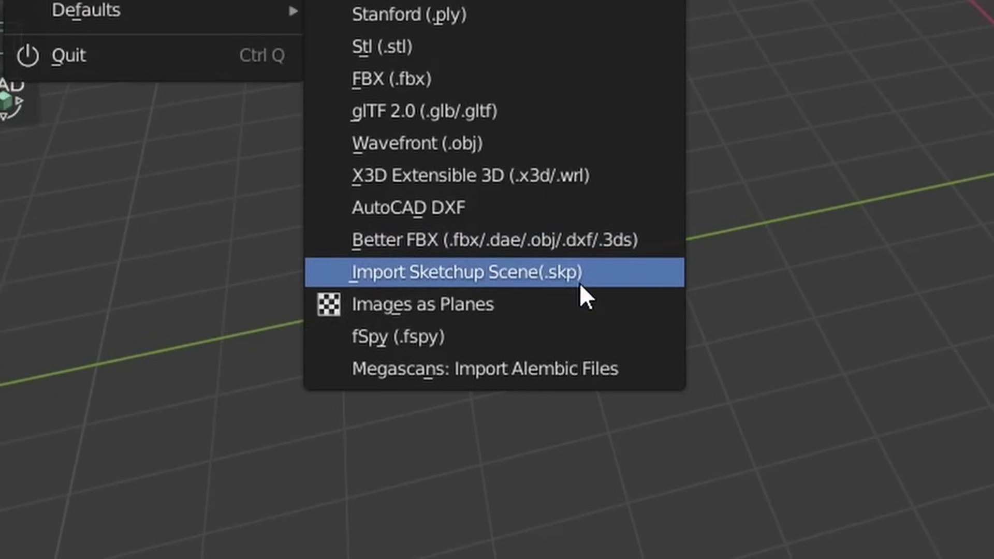
# - Import the house .skp file with the instancing threshold raised to 1602
pyautogui.click(579, 283)
pyautogui.click(333, 147)
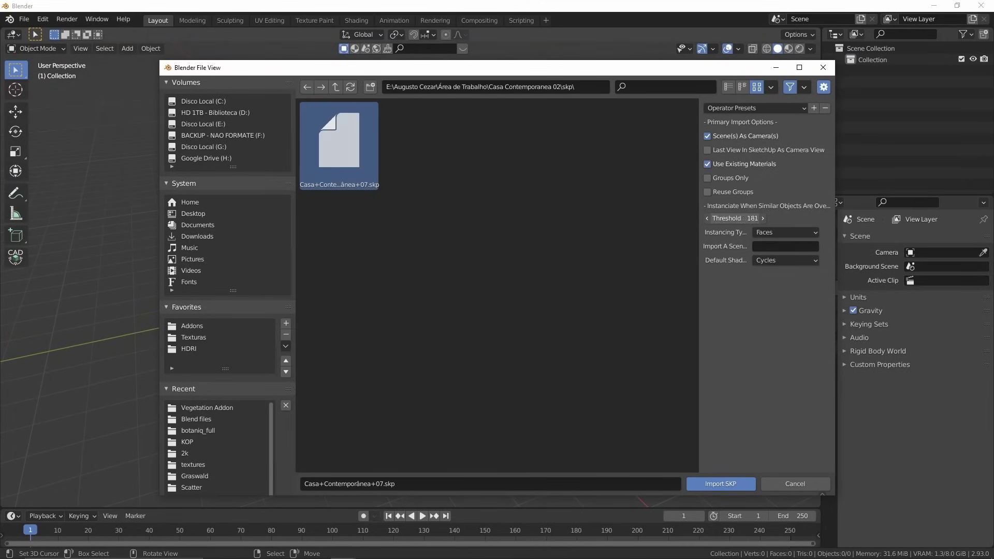
pyautogui.moveTo(735, 219); pyautogui.dragTo(756, 218)
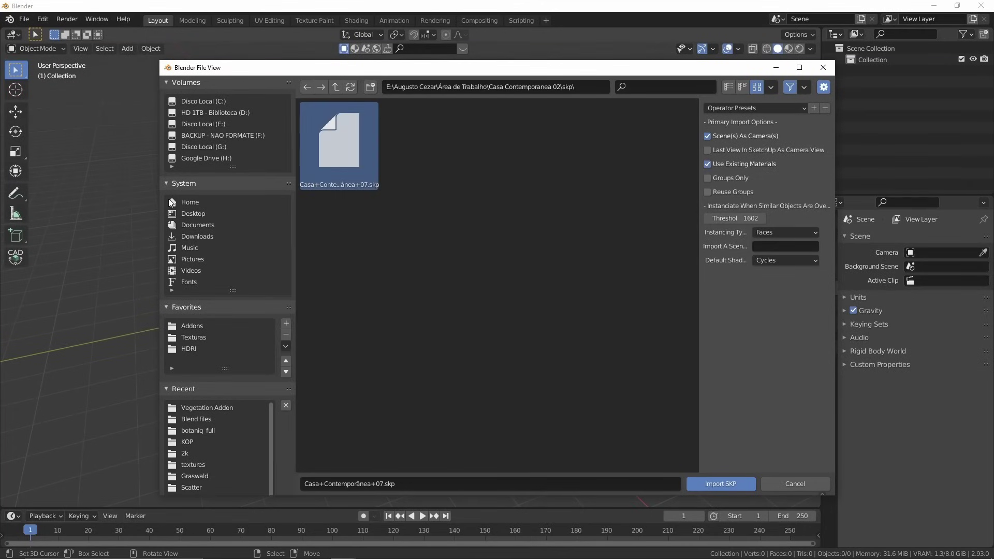
pyautogui.click(719, 484)
# - Show the house in Material Preview and frame it through the Cena1 camera
pyautogui.moveTo(545, 381)
pyautogui.mouseDown(button='middle')
pyautogui.moveTo(472, 335)
pyautogui.moveTo(369, 318)
pyautogui.mouseUp(button='middle')
pyautogui.press('z')
pyautogui.click(358, 380)
pyautogui.moveTo(357, 381)
pyautogui.mouseDown(button='middle')
pyautogui.moveTo(404, 338)
pyautogui.moveTo(528, 319)
pyautogui.moveTo(557, 327)
pyautogui.moveTo(536, 335)
pyautogui.mouseUp(button='middle')
pyautogui.press('KP_0')
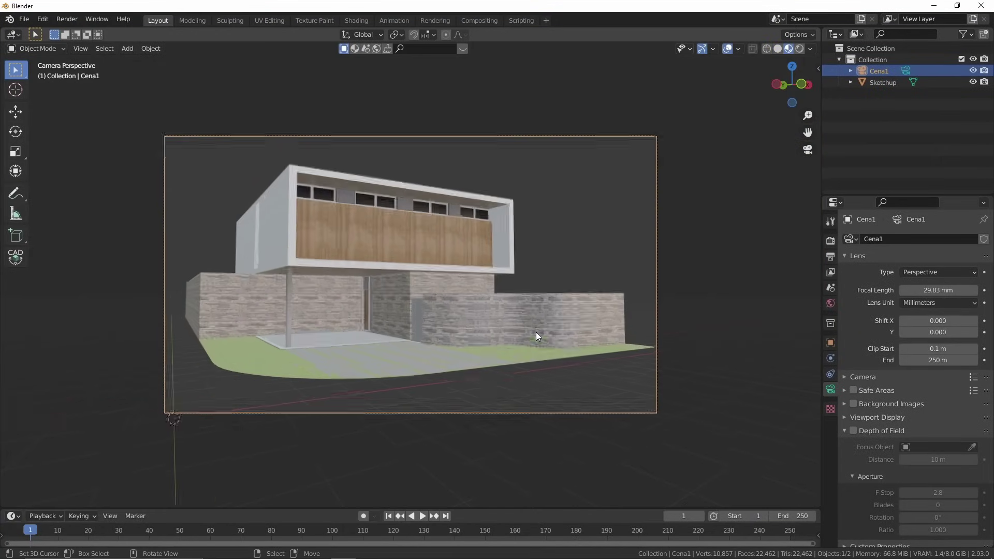
pyautogui.press('Home')
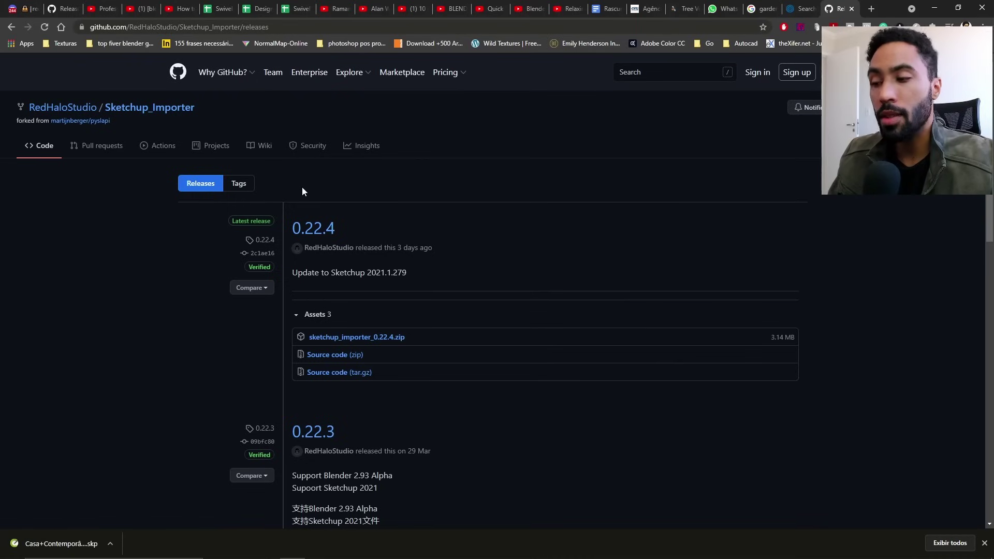
# - Download sketchup_importer_0.22.4.zip from the 0.22.4 release assets
pyautogui.click(378, 343)
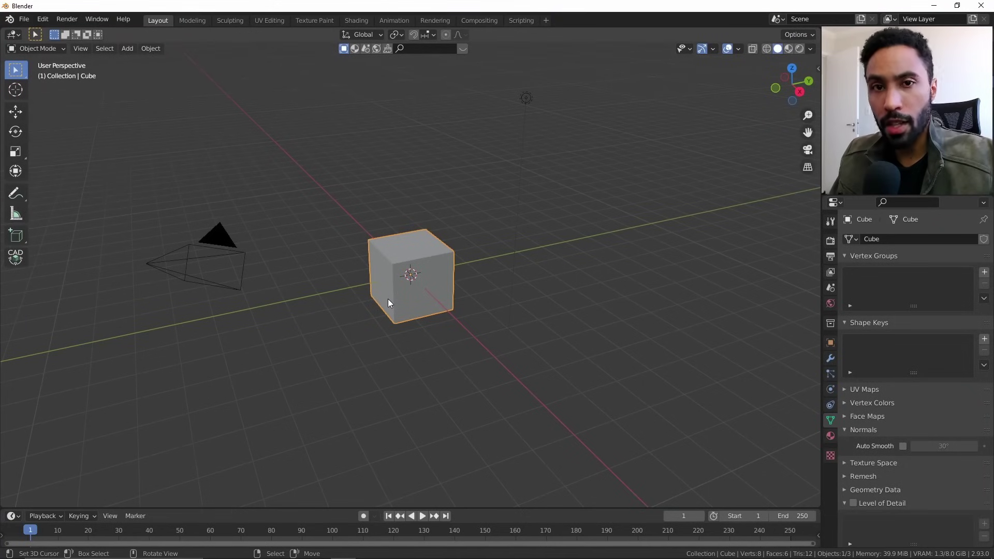
# - Open Blender Preferences on the Add-ons page, centred on screen
pyautogui.click(42, 19)
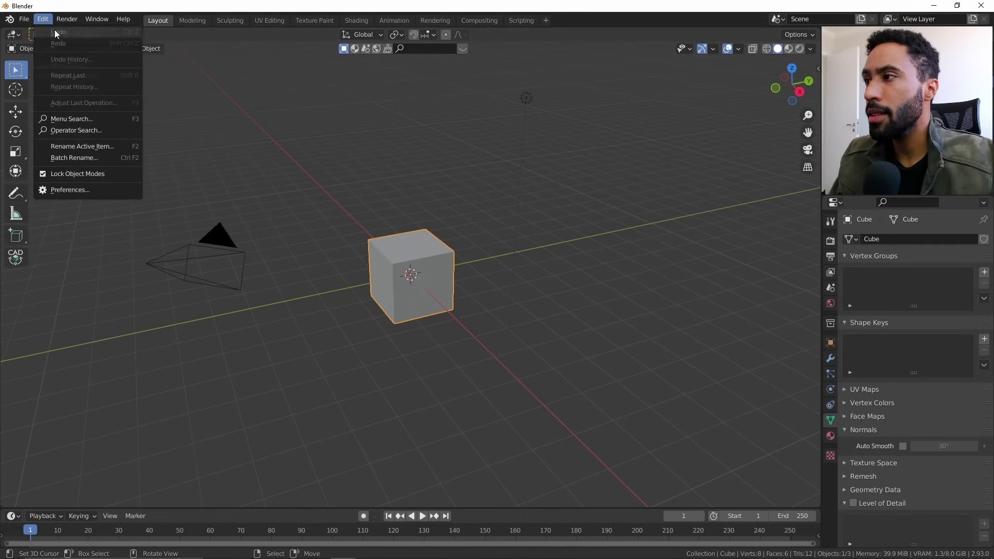
pyautogui.click(99, 189)
pyautogui.moveTo(197, 32); pyautogui.dragTo(382, 68)
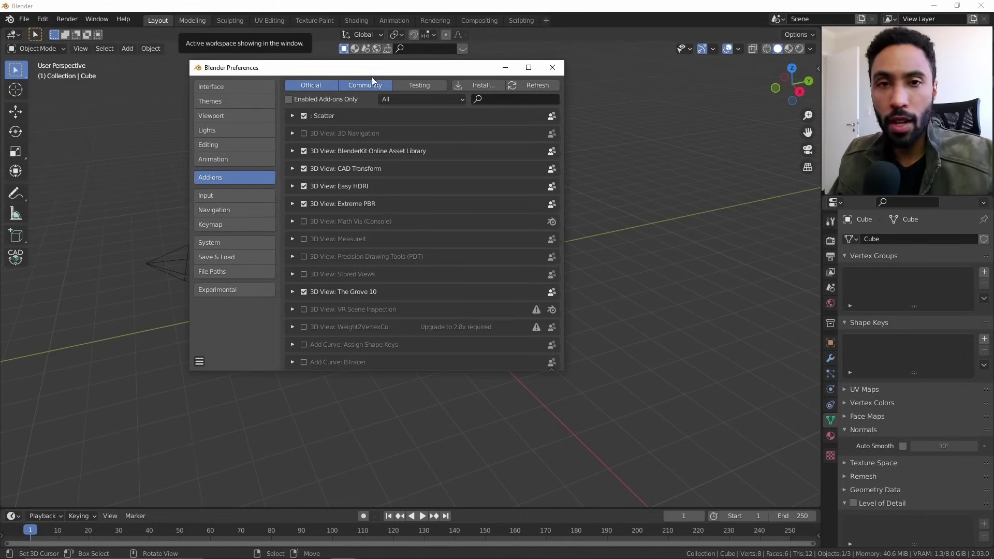
# - Install an add-on from the D:\Addons folder, searching it for 'sket'
pyautogui.click(481, 85)
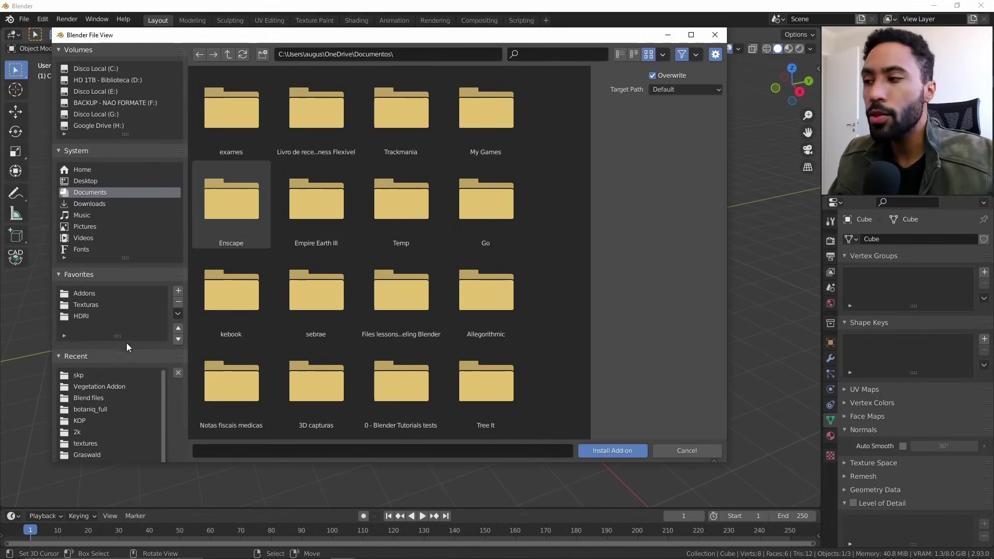
pyautogui.click(85, 294)
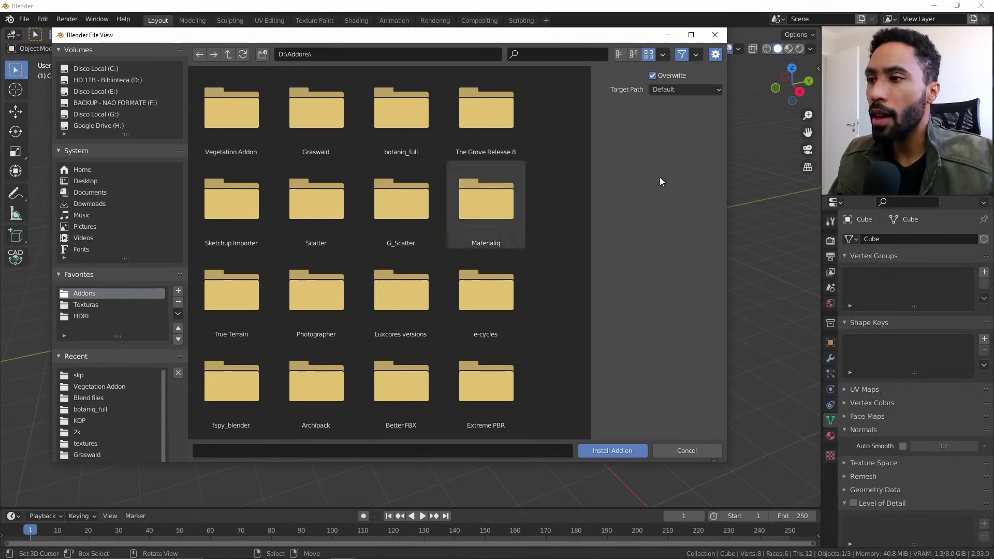
pyautogui.click(585, 56)
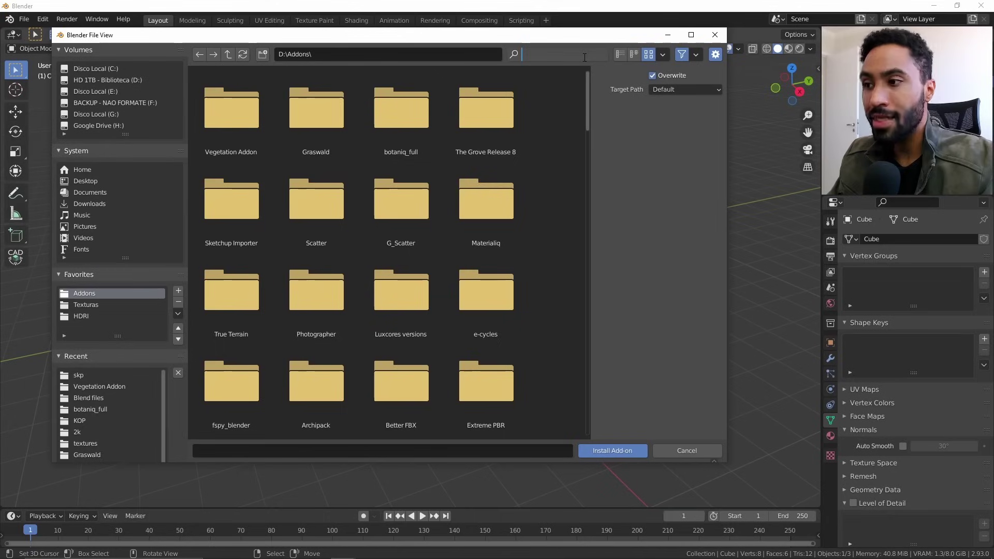
pyautogui.write('sketchu')
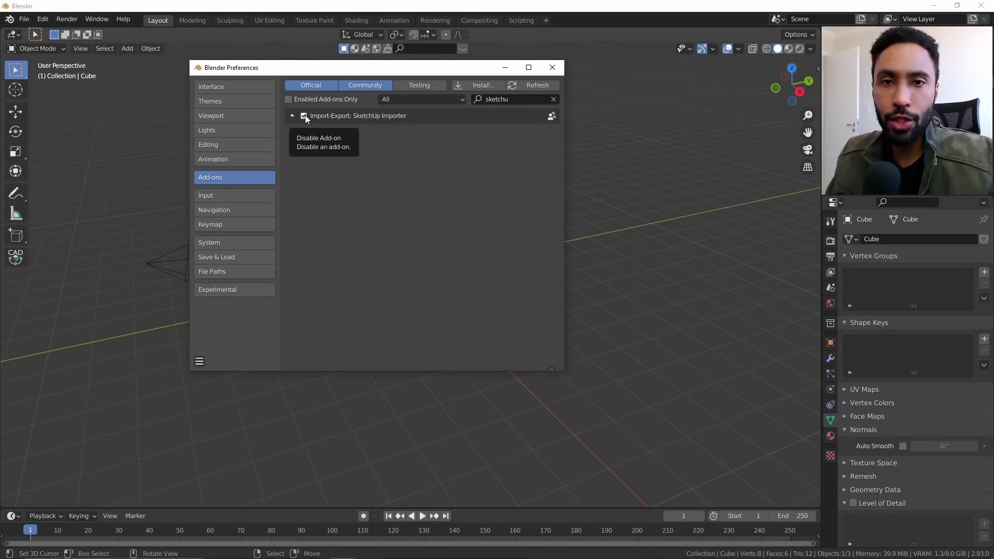
# - Close Preferences and delete the default cube, camera and light
pyautogui.click(552, 68)
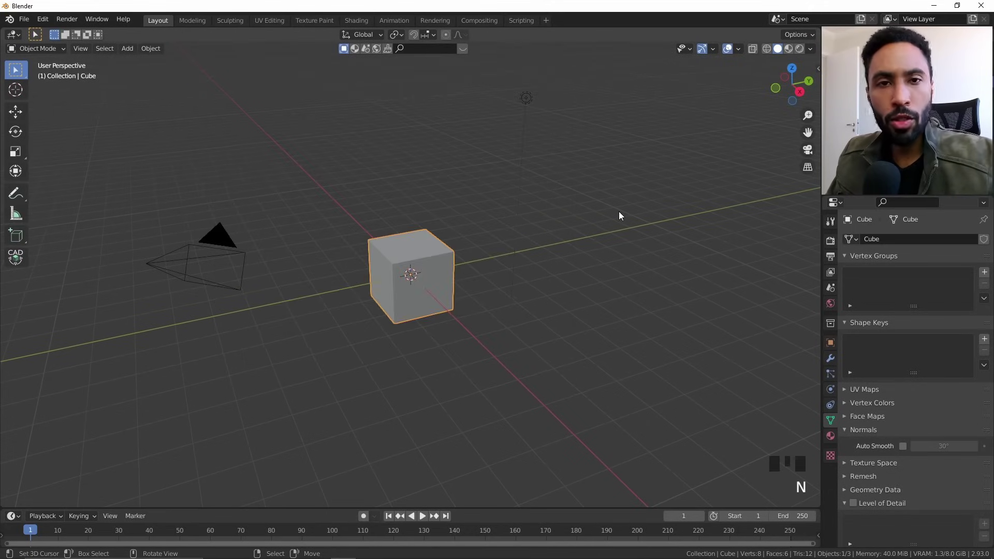
pyautogui.press('a')
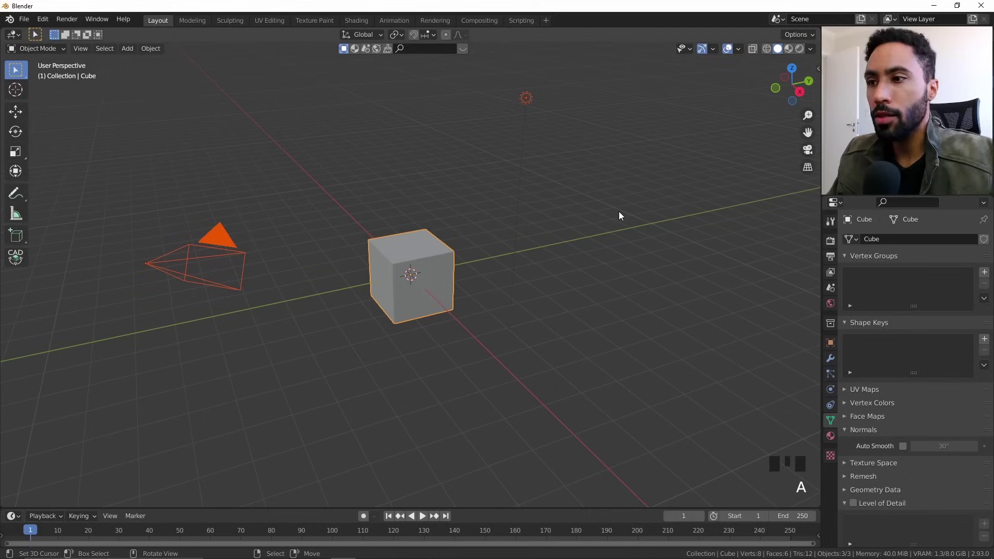
pyautogui.press('x')
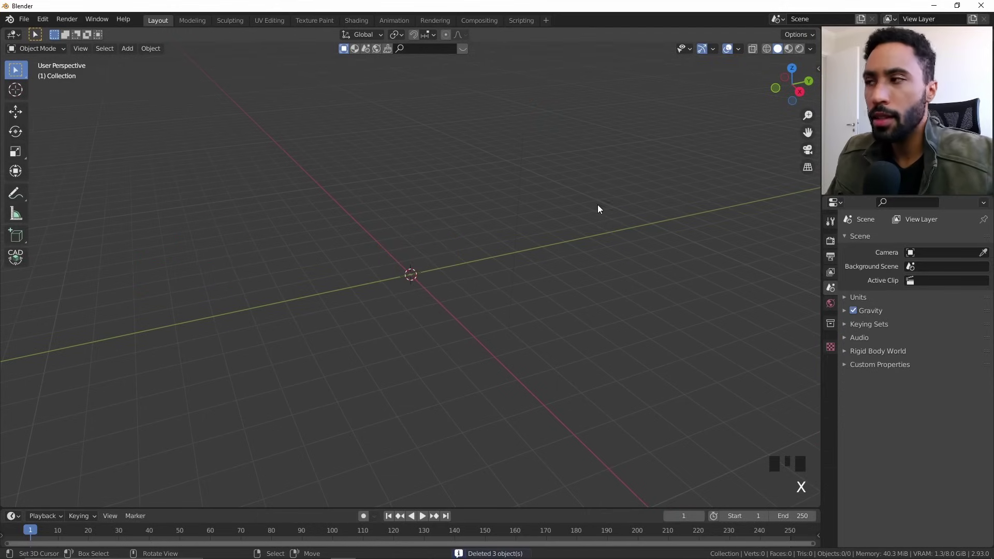
# - Start a SketchUp scene import and browse to the recent skp folder
pyautogui.click(25, 20)
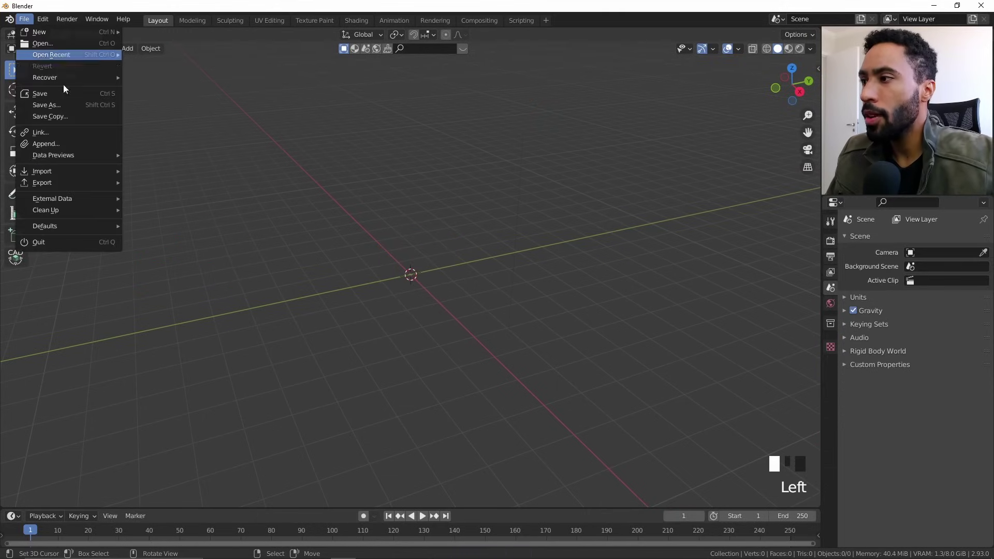
pyautogui.moveTo(103, 167)
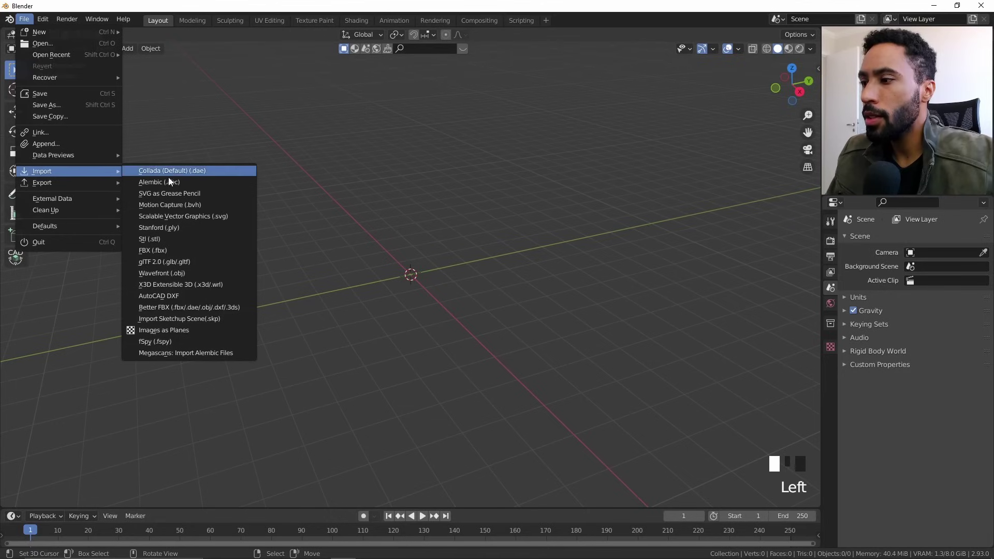
pyautogui.click(225, 318)
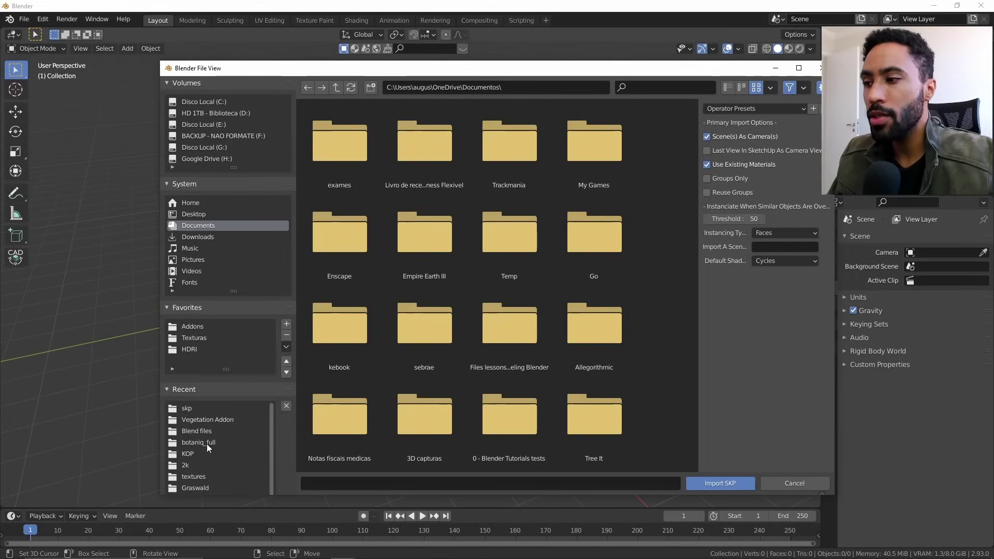
pyautogui.click(190, 409)
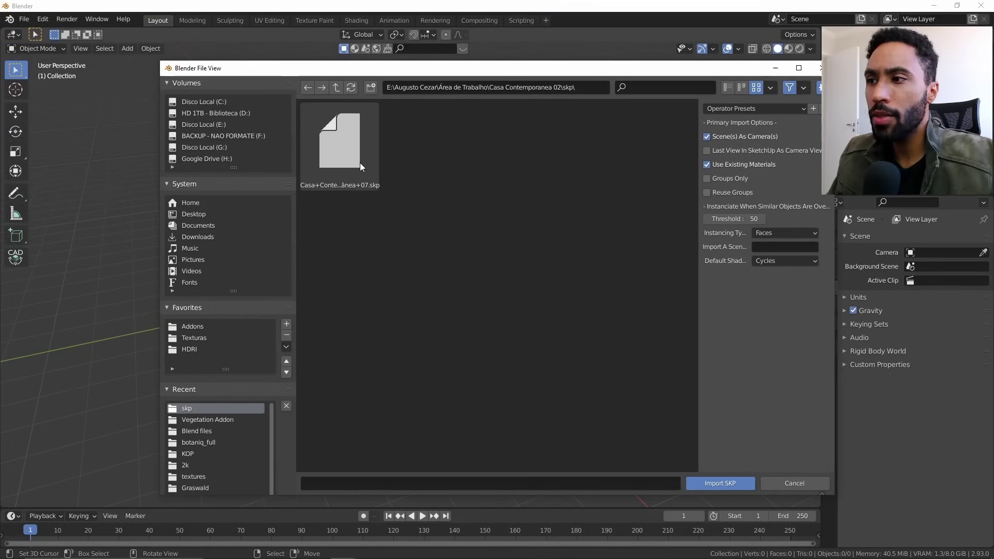
# - Import Casa+Contemporânea+07.skp, then zoom, pan and orbit to inspect the house
pyautogui.click(360, 162)
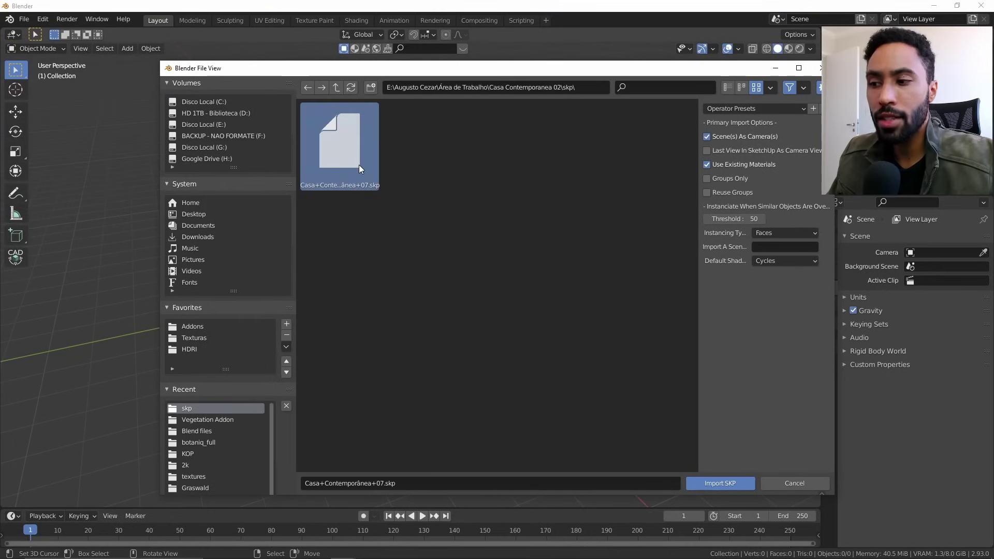
pyautogui.click(726, 475)
pyautogui.scroll(-3, 611, 345)
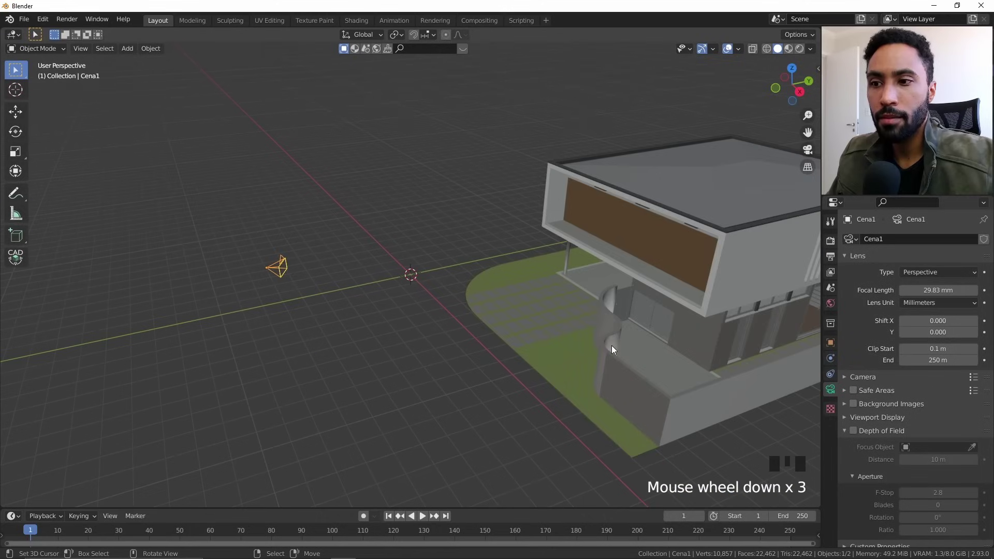
pyautogui.keyDown('shift'); pyautogui.moveTo(628, 312); pyautogui.dragTo(578, 310, button='middle'); pyautogui.keyUp('shift')
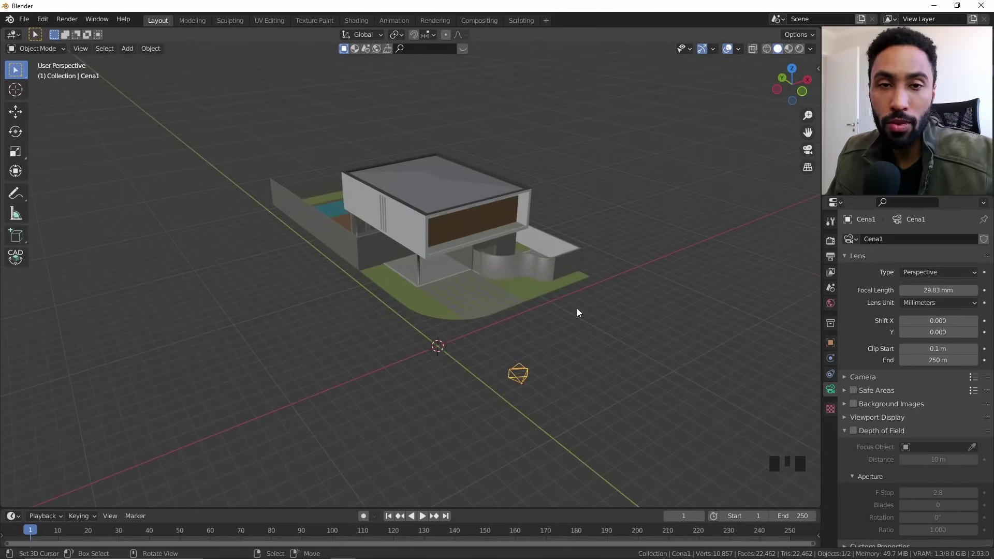
pyautogui.moveTo(577, 311); pyautogui.dragTo(436, 309, button='middle')
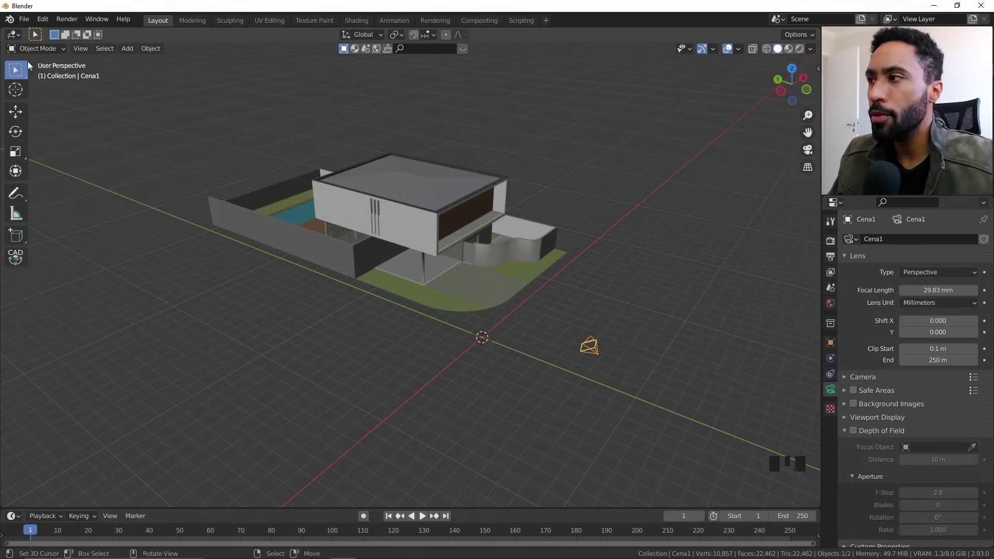
# - Re-import the house .skp with the instancing threshold raised to 3299
pyautogui.click(25, 21)
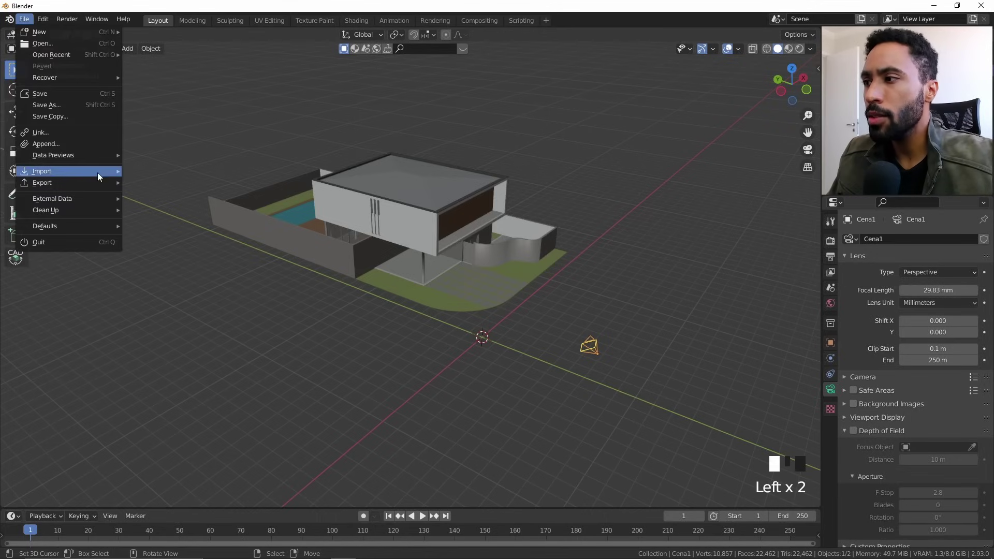
pyautogui.moveTo(98, 171)
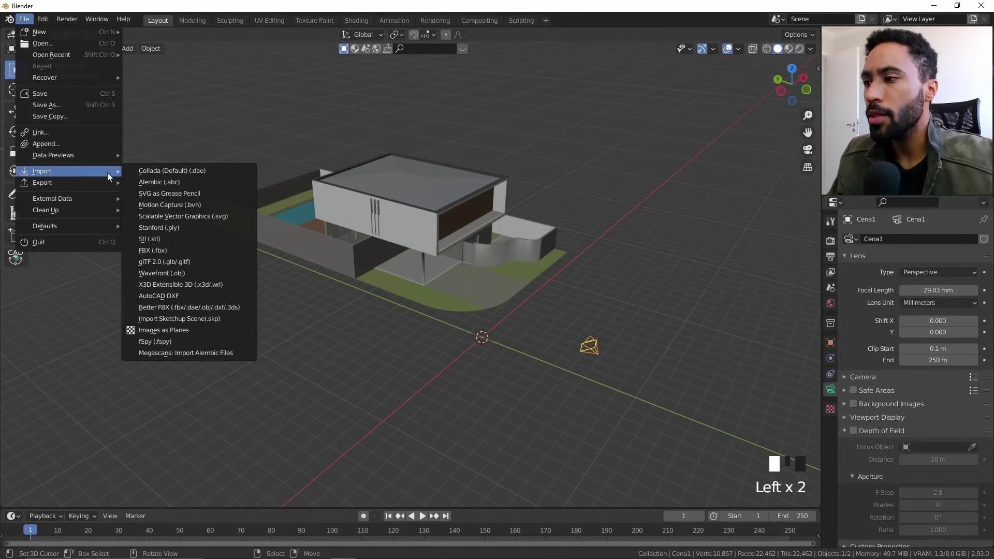
pyautogui.click(214, 320)
pyautogui.click(332, 145)
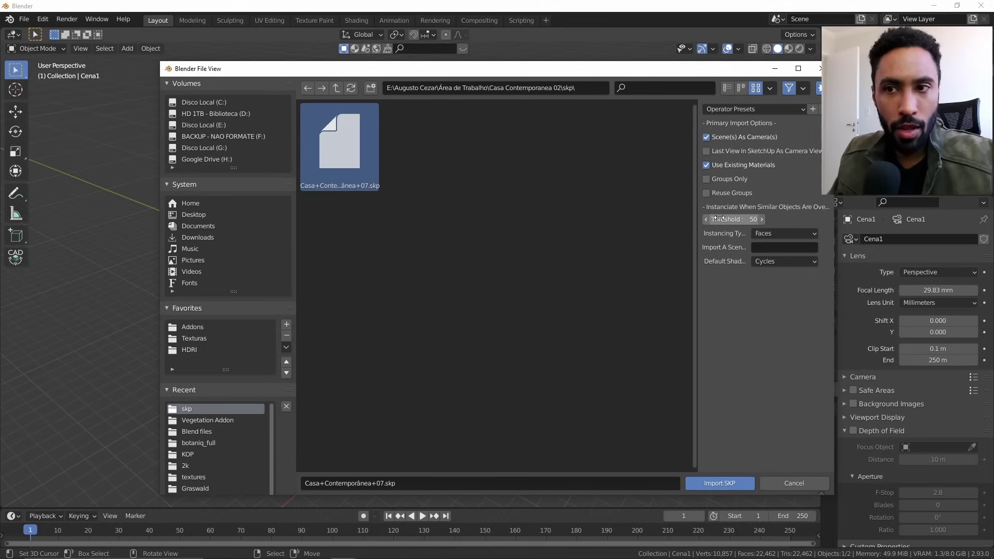
pyautogui.moveTo(720, 219); pyautogui.dragTo(787, 220)
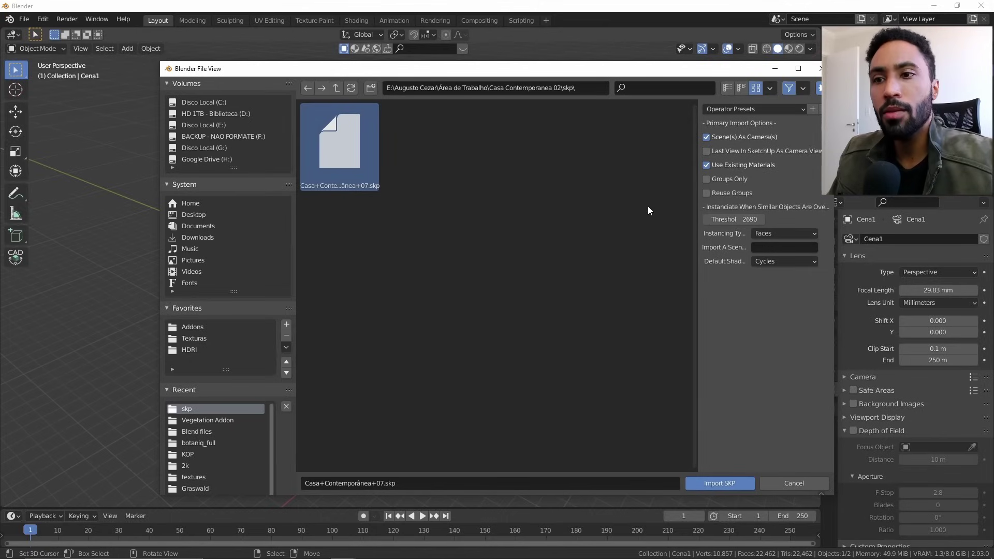
pyautogui.moveTo(738, 219); pyautogui.dragTo(748, 207)
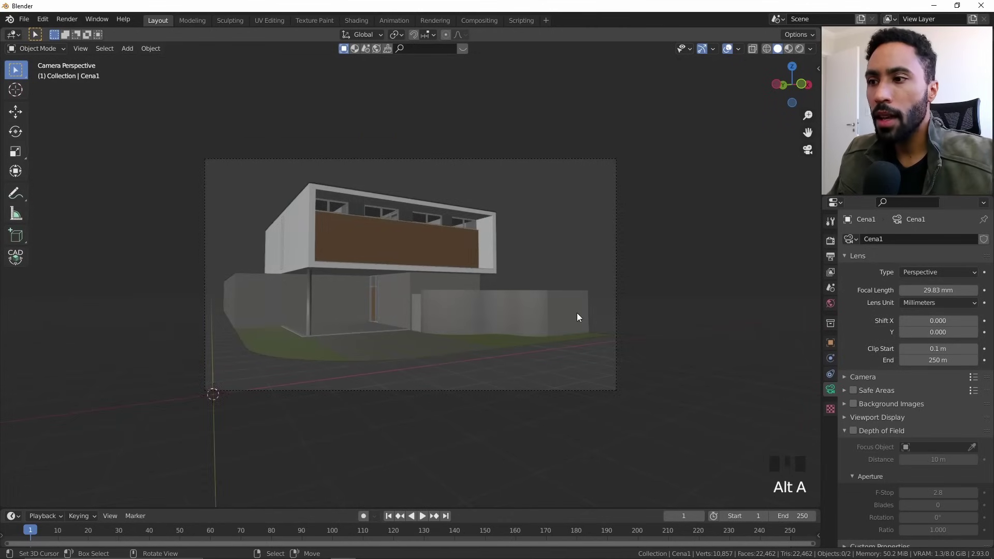
# - Check the house in Material Preview, then return to Solid shading
pyautogui.scroll(3, 577, 317)
pyautogui.press('z')
pyautogui.click(549, 288)
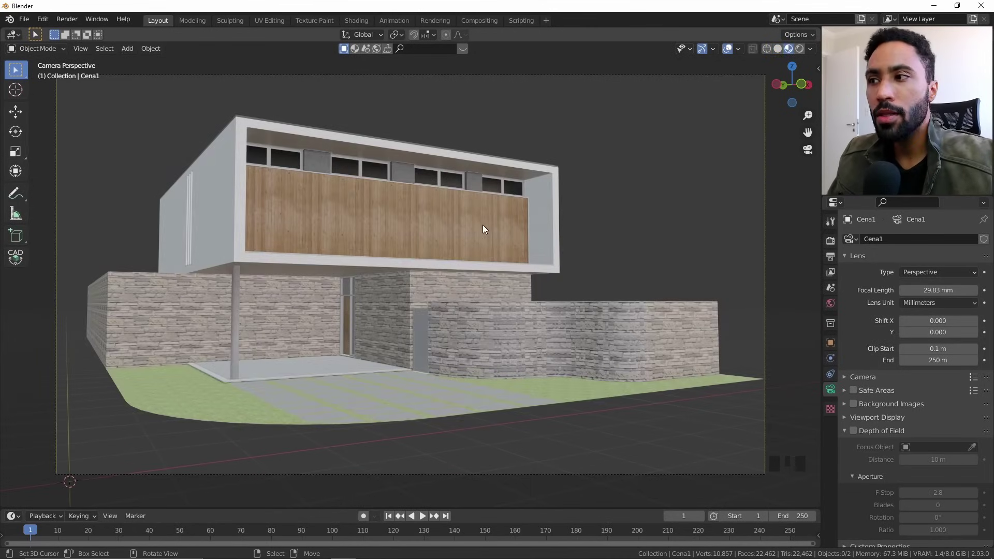
pyautogui.press('z')
pyautogui.click(508, 241)
# - Select only the Sketchup building mesh and enter Edit Mode on it
pyautogui.press('z')
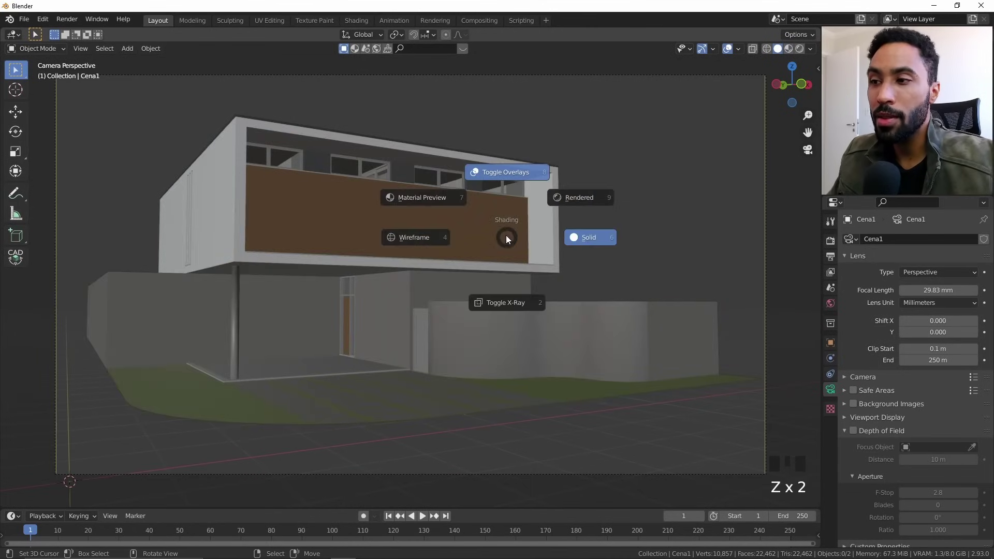
pyautogui.press('Tab')
pyautogui.press('a')
pyautogui.press('Tab')
pyautogui.rightClick(512, 218)
pyautogui.press('Tab')
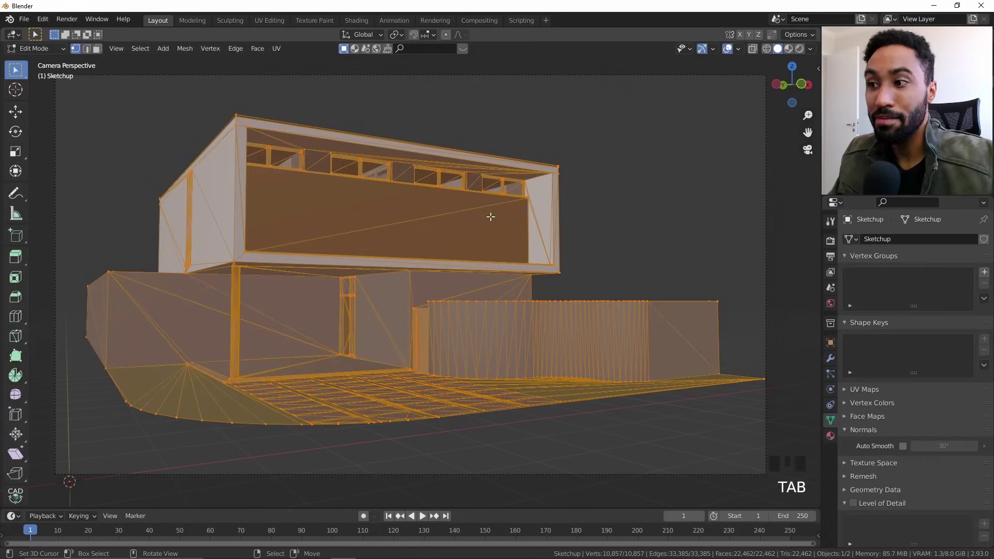